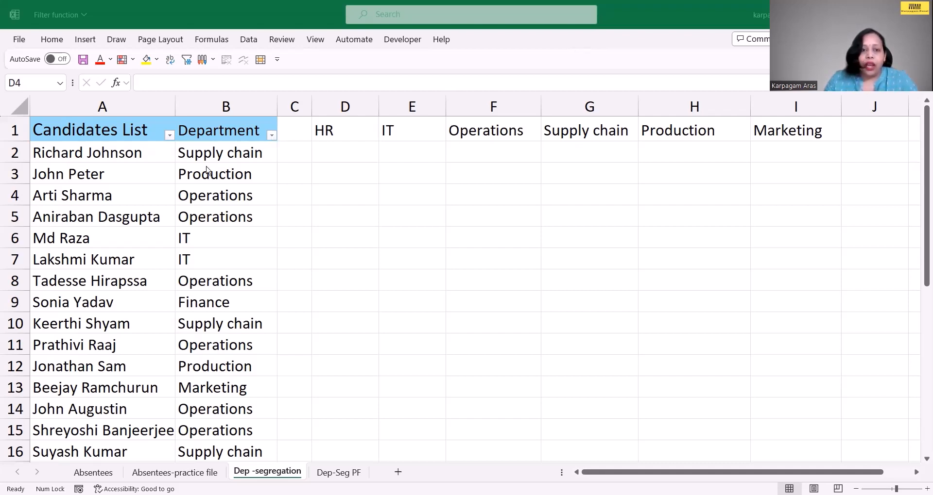
- Filter the Department column to show only Finance
click(272, 137)
click(148, 292)
click(148, 303)
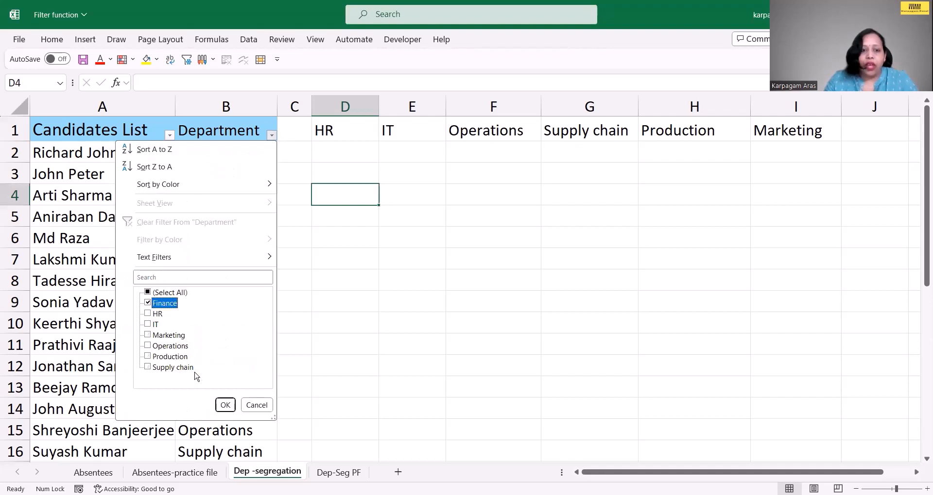
click(225, 405)
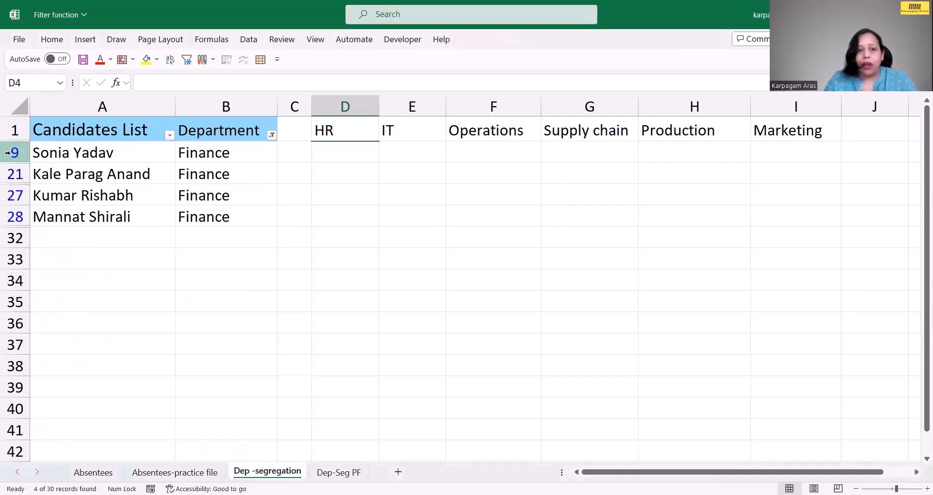
- Copy the filtered Finance candidates with their departments and paste them at cell J9
drag(51, 153, 215, 228)
key(ctrl+c)
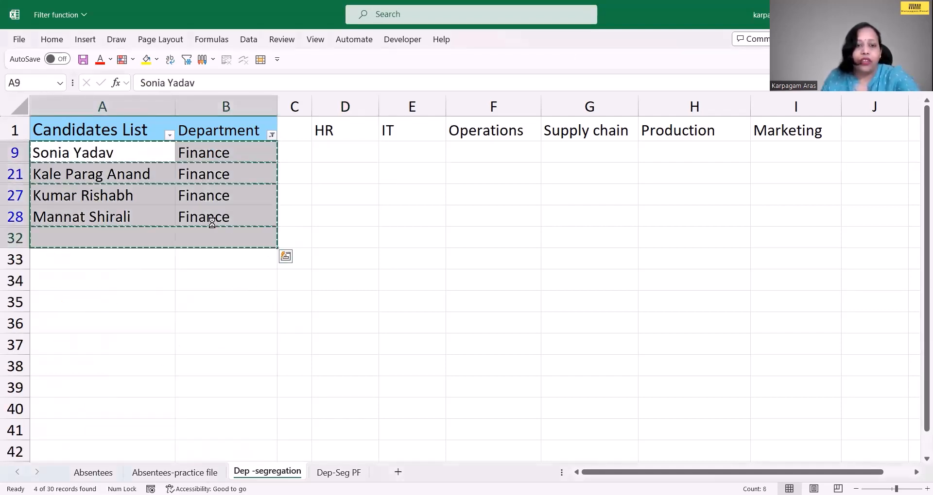
click(864, 152)
key(ctrl+v)
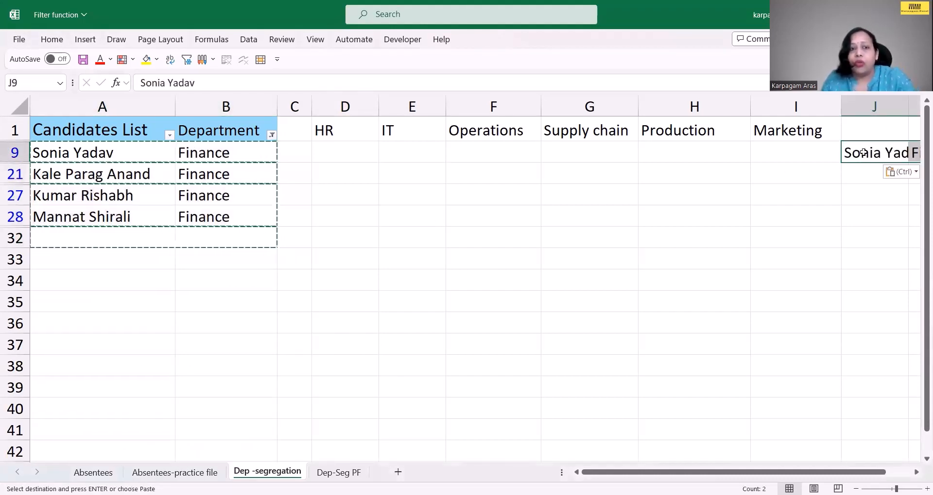
- Undo the paste at J9 and the Finance filter on the Department column
key(Escape)
key(ctrl+z)
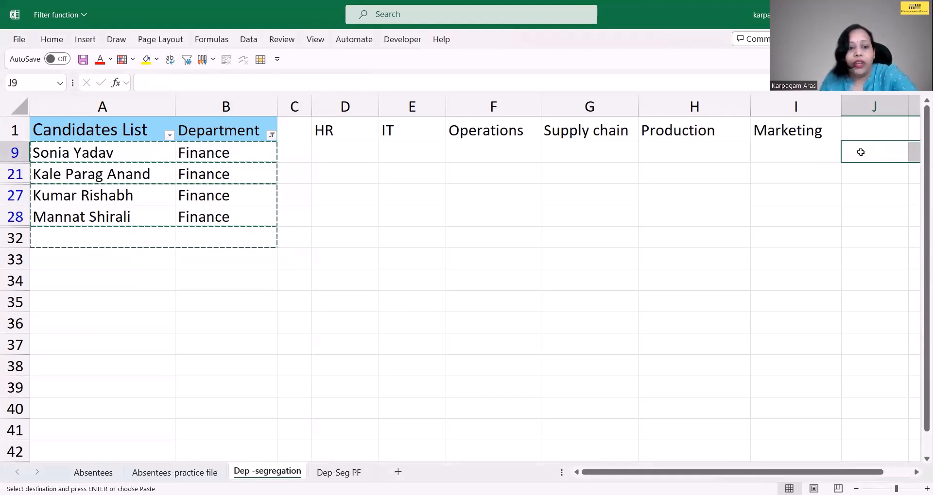
key(Escape)
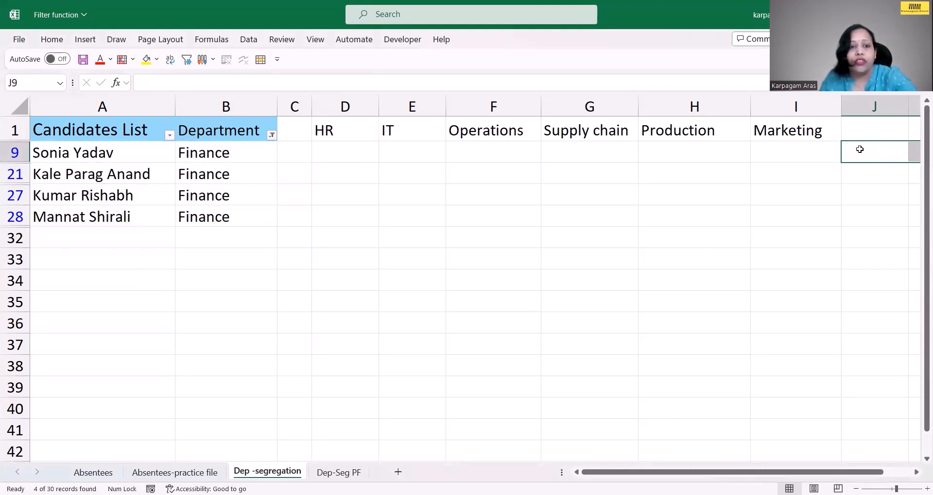
key(ctrl+z)
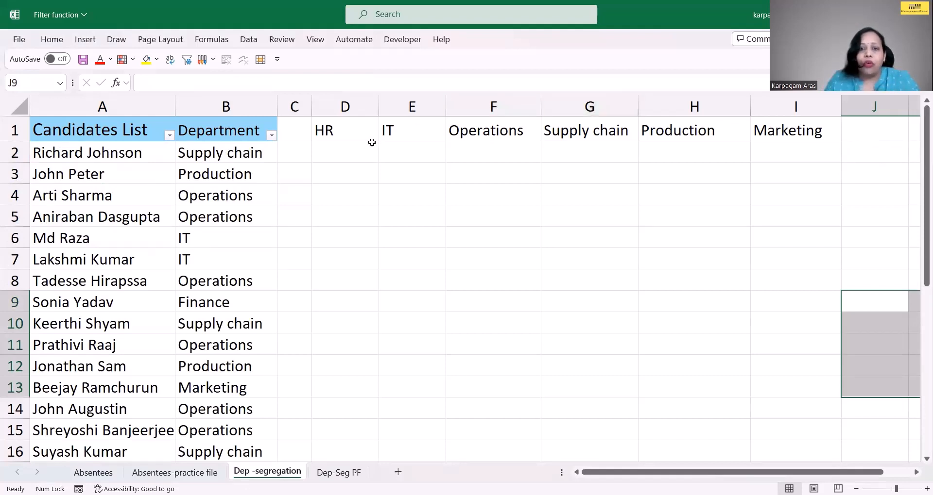
- Start a FILTER formula in D2 under the HR heading, with the candidate names A2:A31 as the array
drag(340, 152, 835, 335)
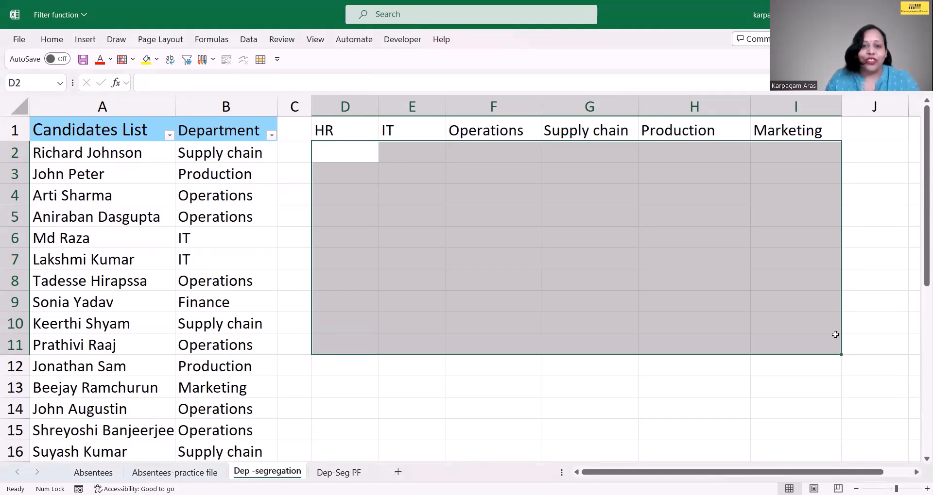
click(391, 267)
click(353, 154)
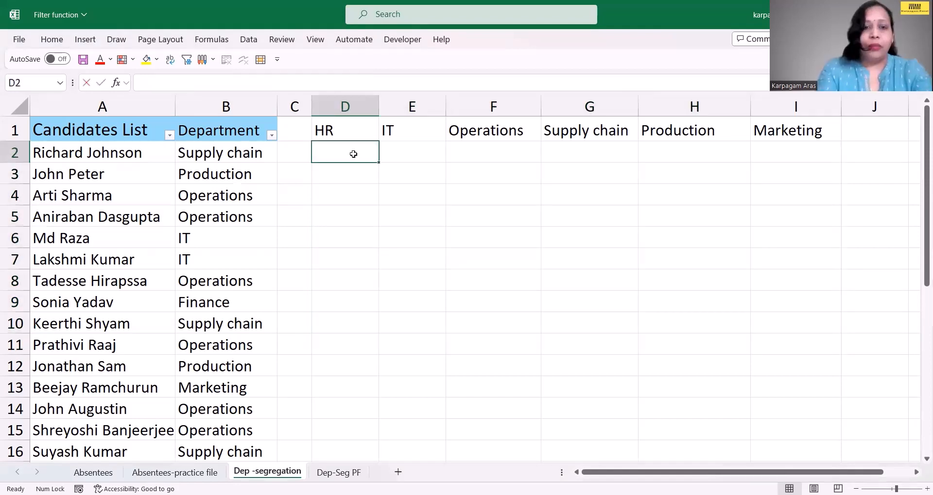
text(=filte)
key(Tab)
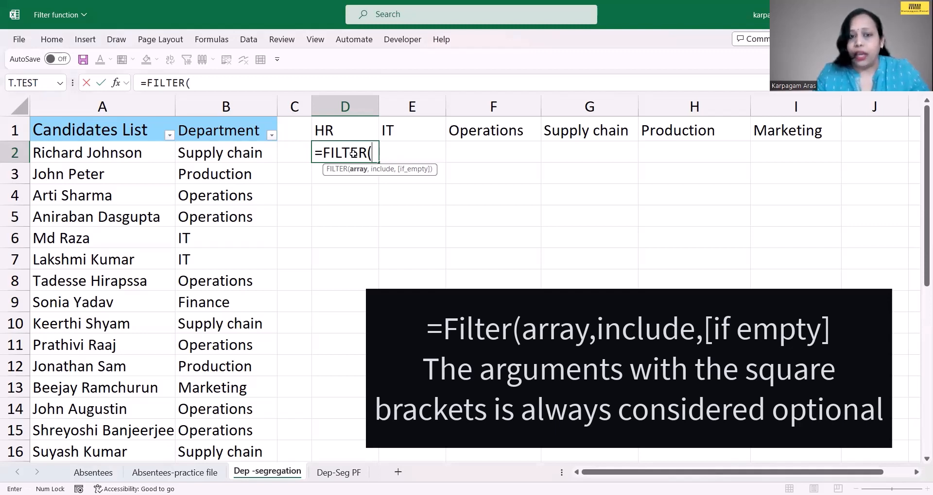
click(131, 155)
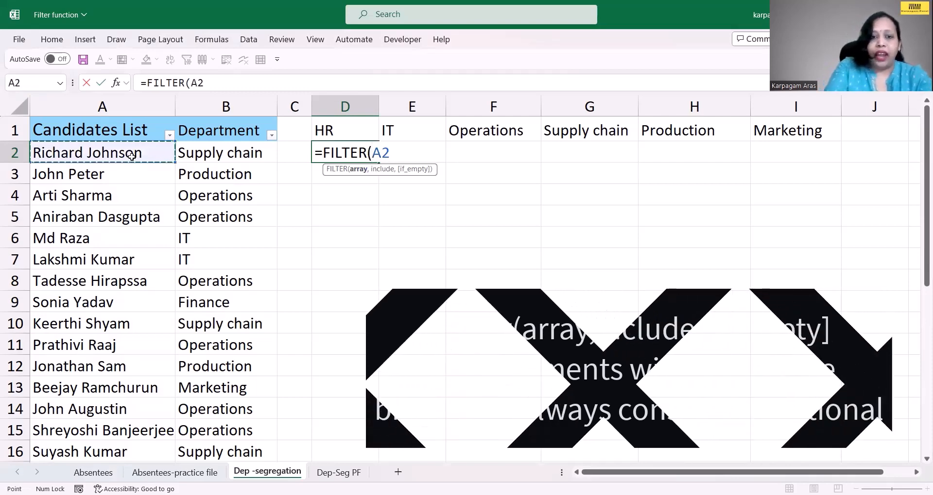
key(ctrl+shift+Down)
text(,)
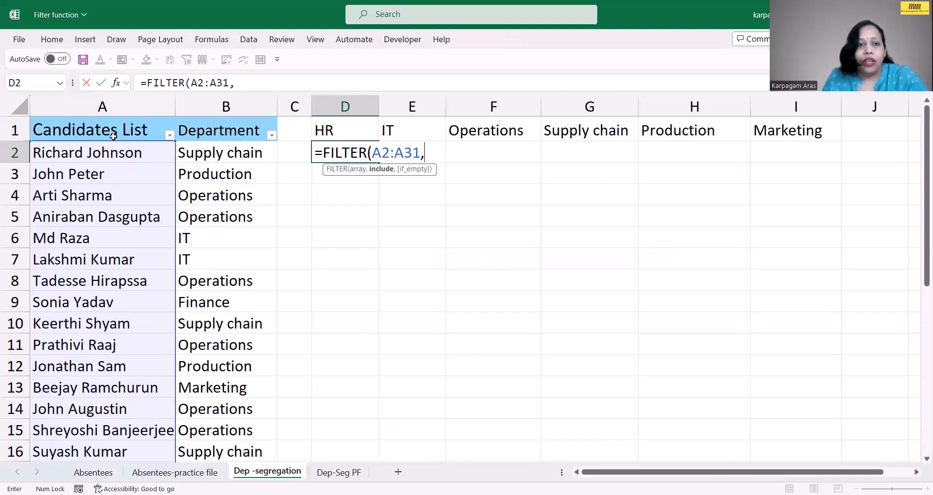
- Set the department range B2:B31 as the include argument of the D2 formula and enter it
click(198, 148)
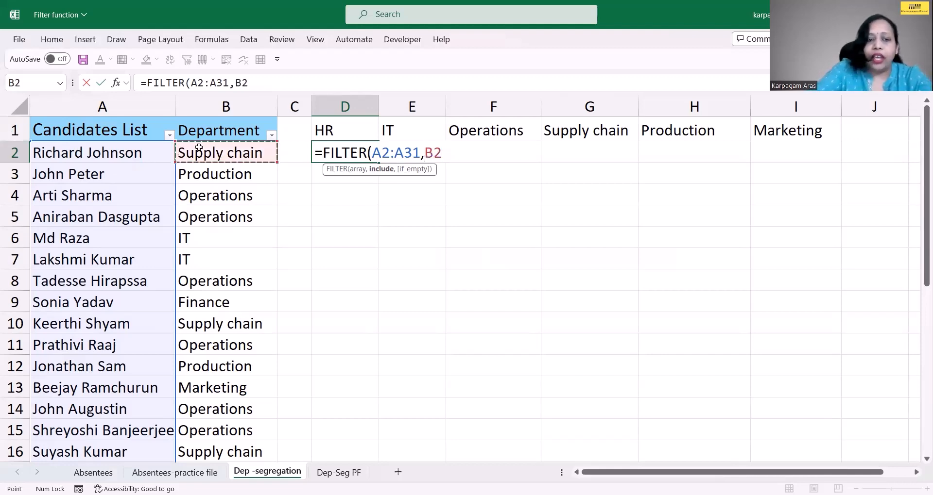
key(ctrl+shift+Down)
scroll(204, 145, up, 5)
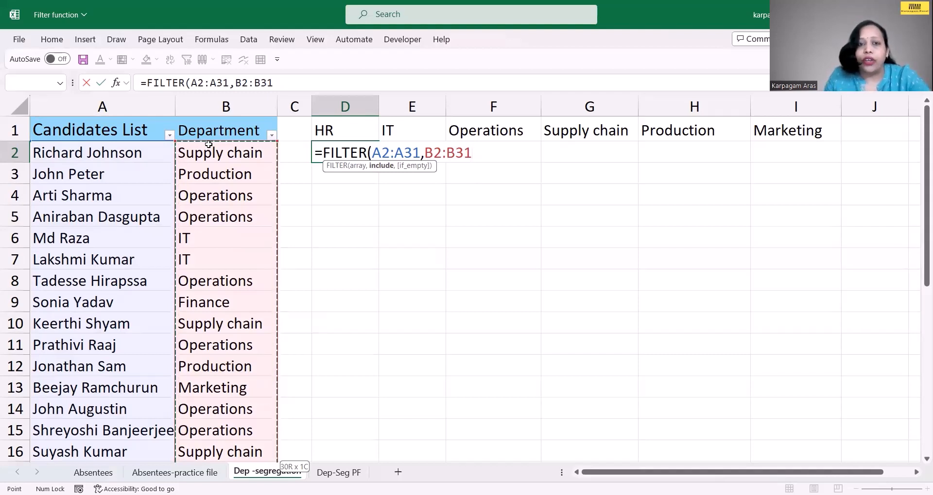
click(358, 174)
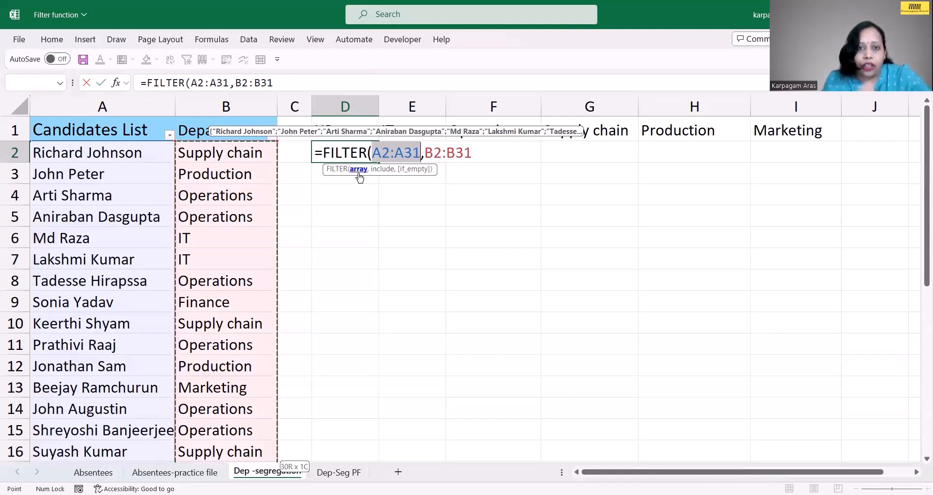
click(381, 170)
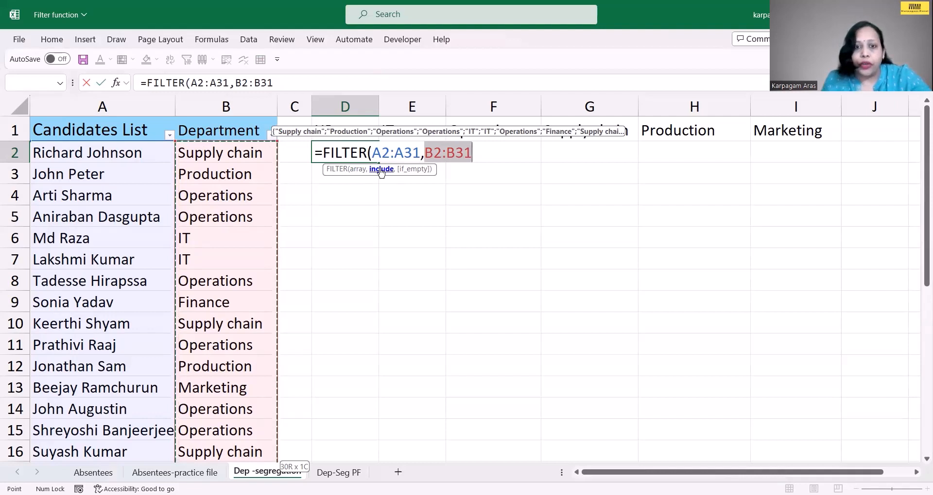
click(481, 150)
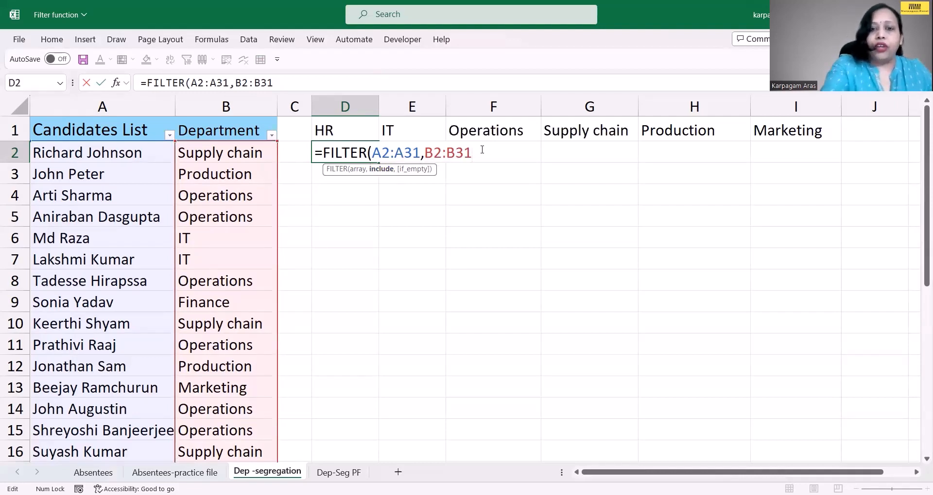
text())
key(Return)
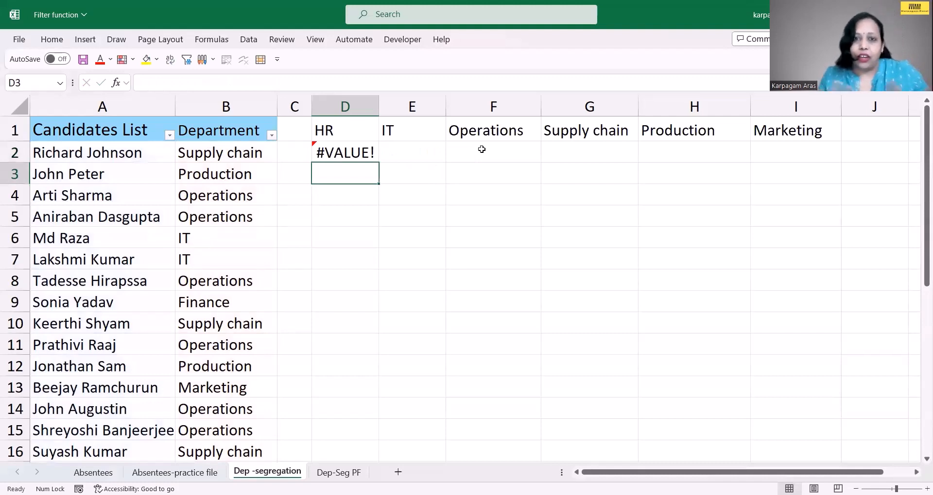
- Complete the include condition in D2 so the formula reads =FILTER(A2:A31,B2:B31=D1)
double_click(358, 152)
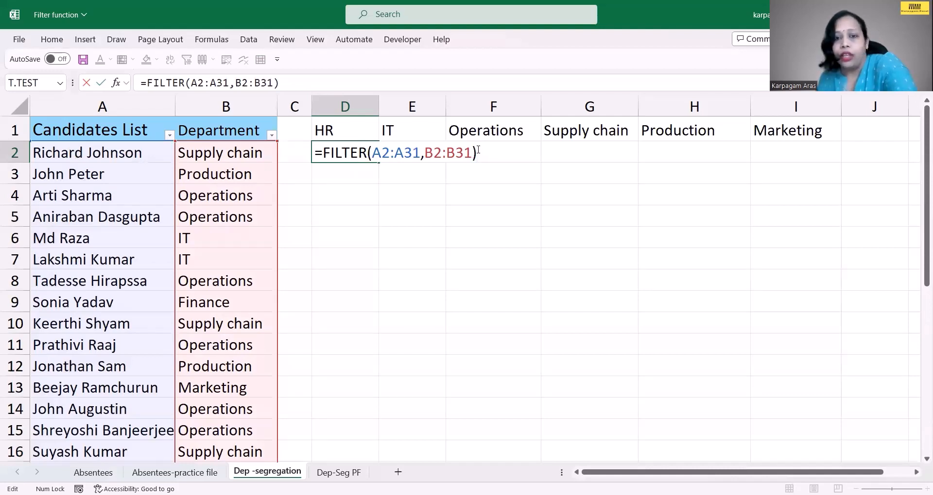
key(BackSpace)
text(=)
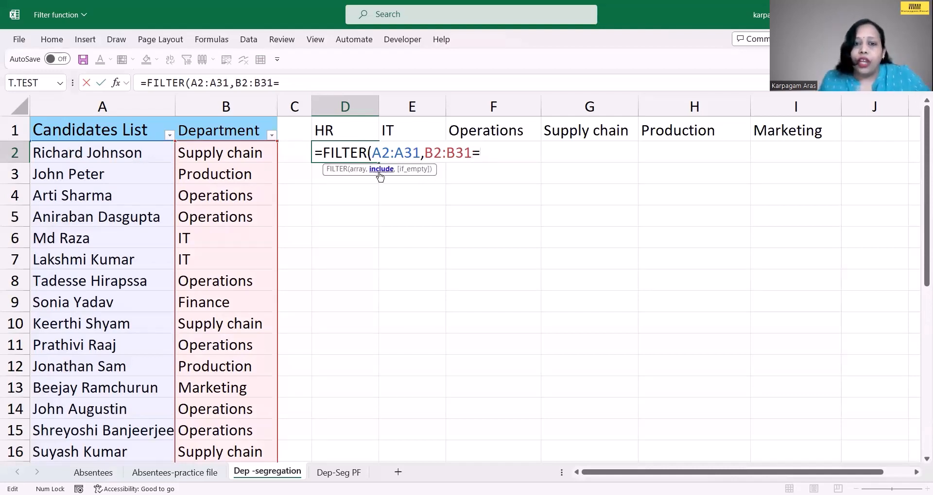
click(356, 132)
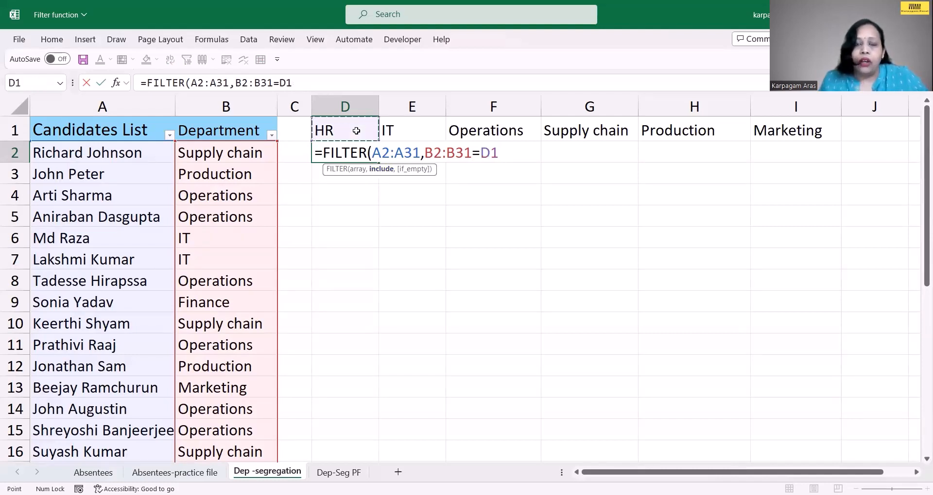
text())
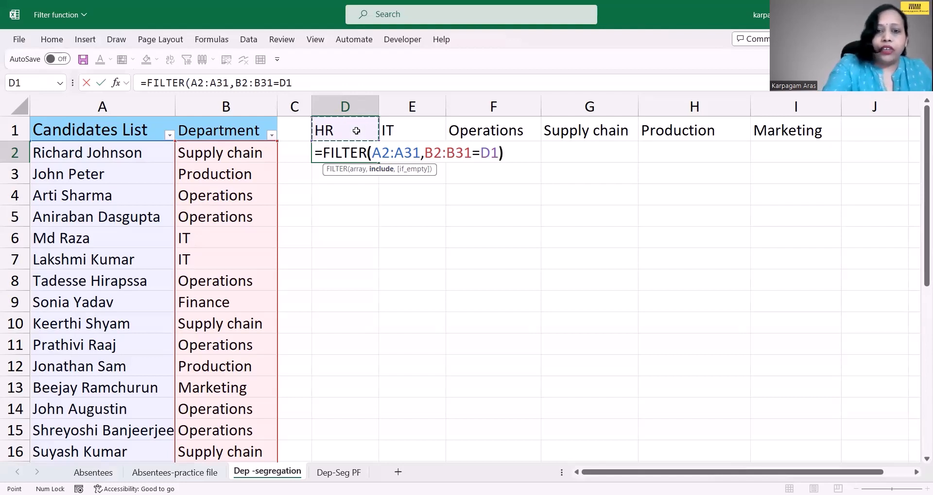
key(Return)
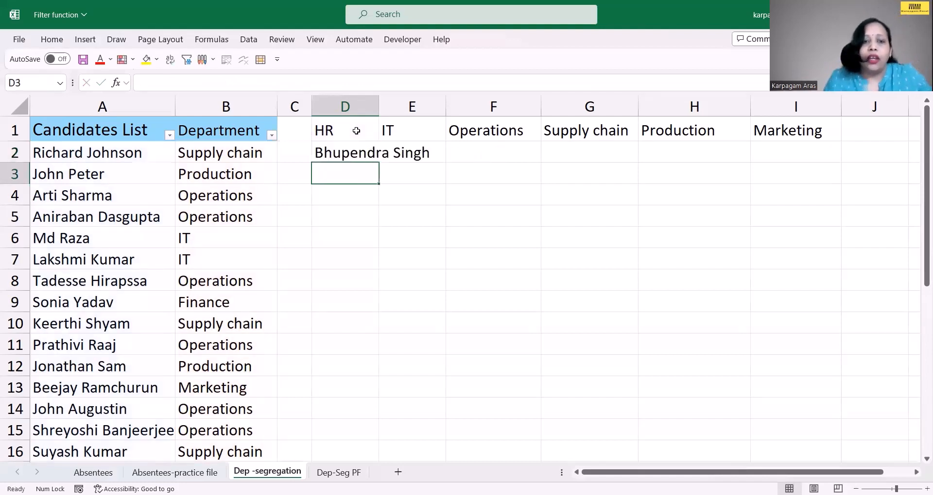
- Widen column D so that the full candidate name fits
key(Up)
drag(431, 117, 441, 117)
click(407, 213)
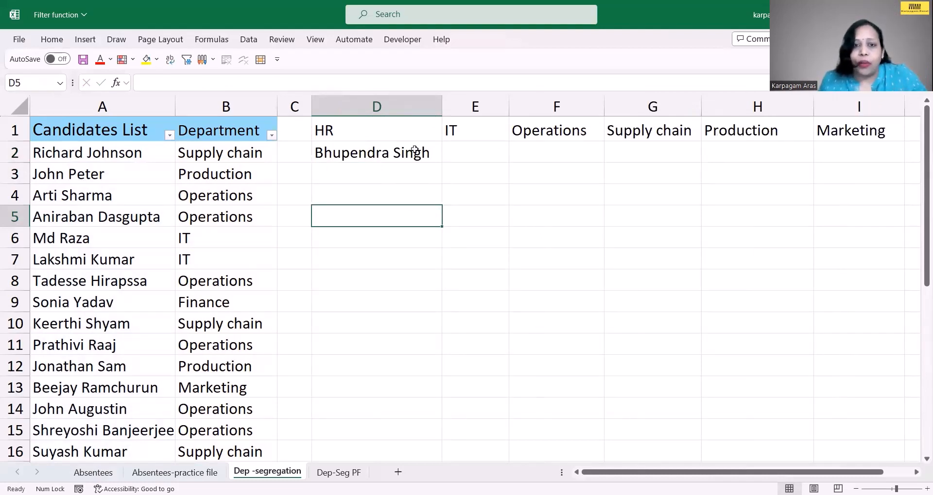
- Fill the D2 formula across through I2 and inspect the cell references of the copy in E2
click(414, 150)
drag(442, 163, 871, 158)
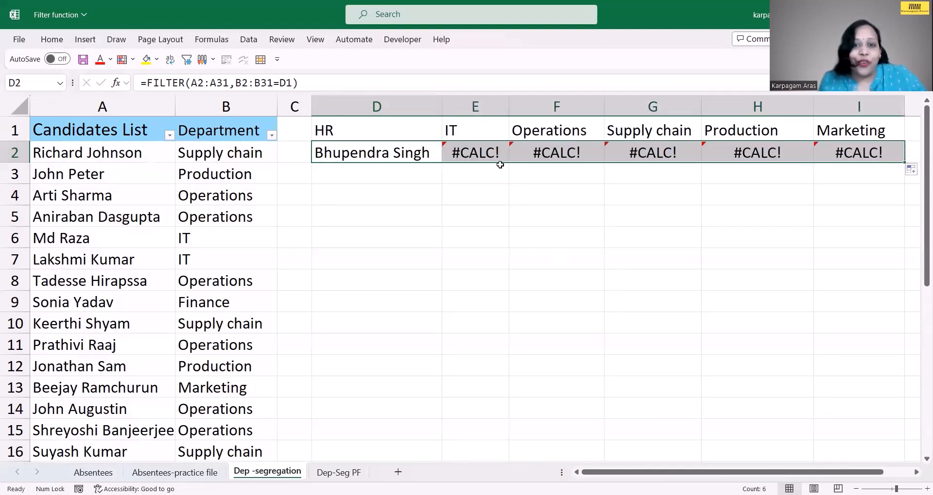
click(485, 154)
double_click(486, 155)
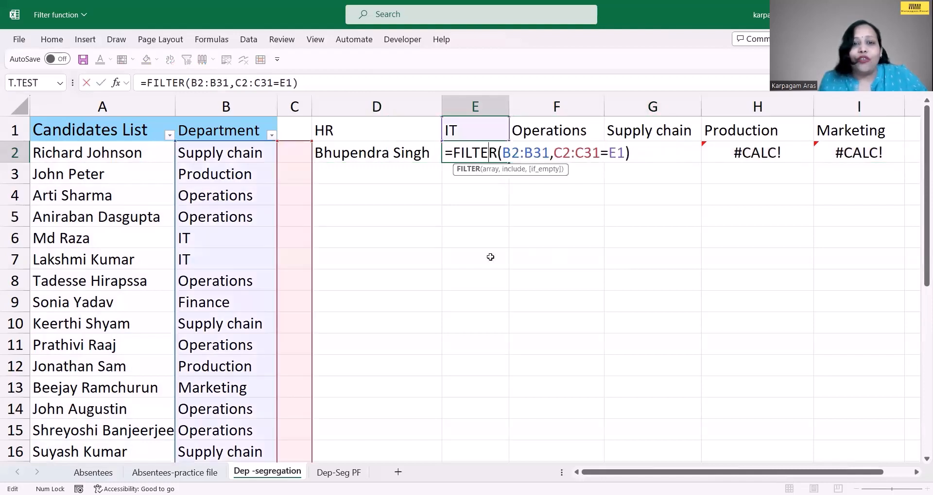
key(Escape)
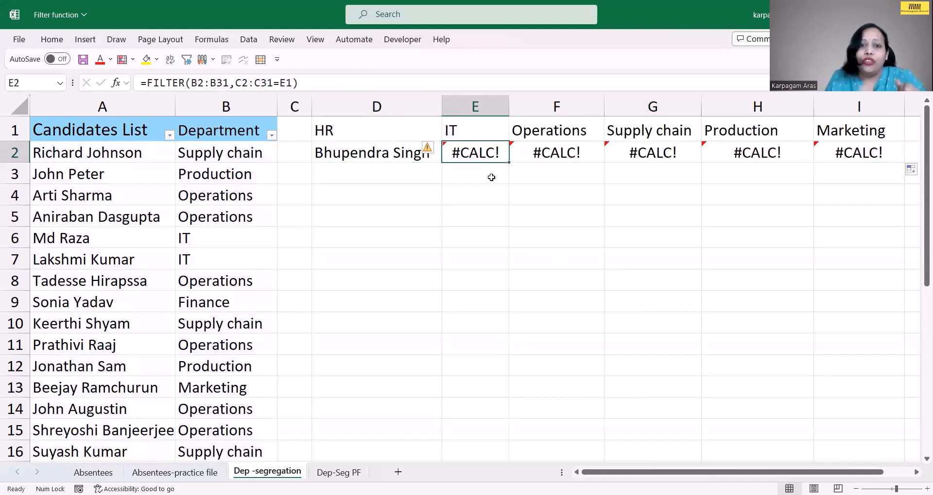
double_click(487, 151)
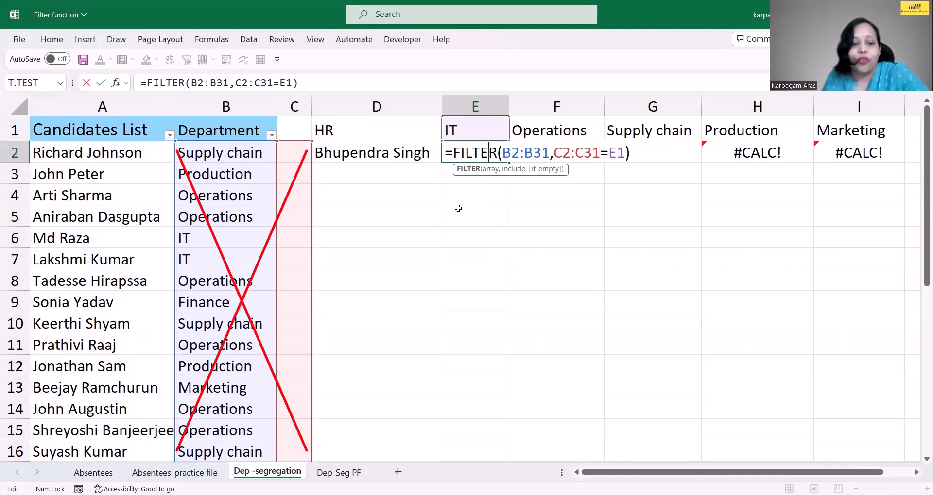
- Make both ranges in the D2 formula absolute, giving =FILTER($A$2:$A$31,$B$2:$B$31=D1)
click(374, 154)
double_click(374, 155)
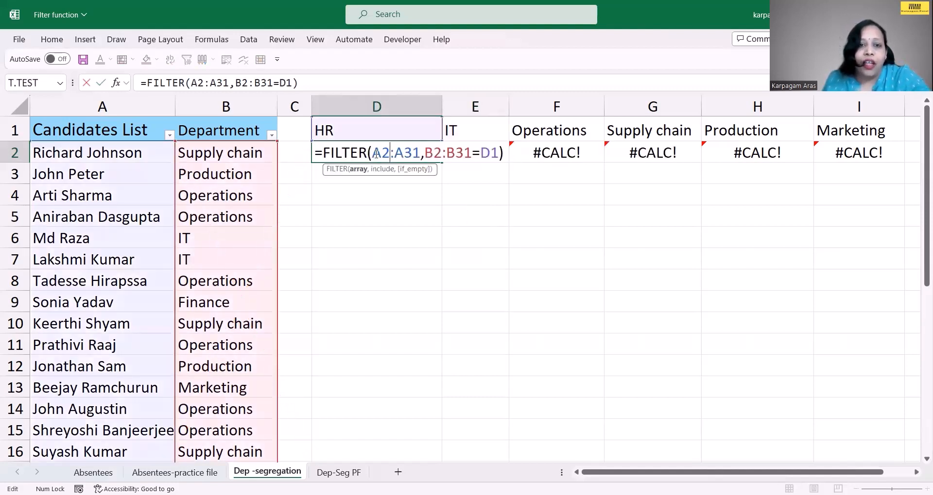
drag(372, 154, 418, 156)
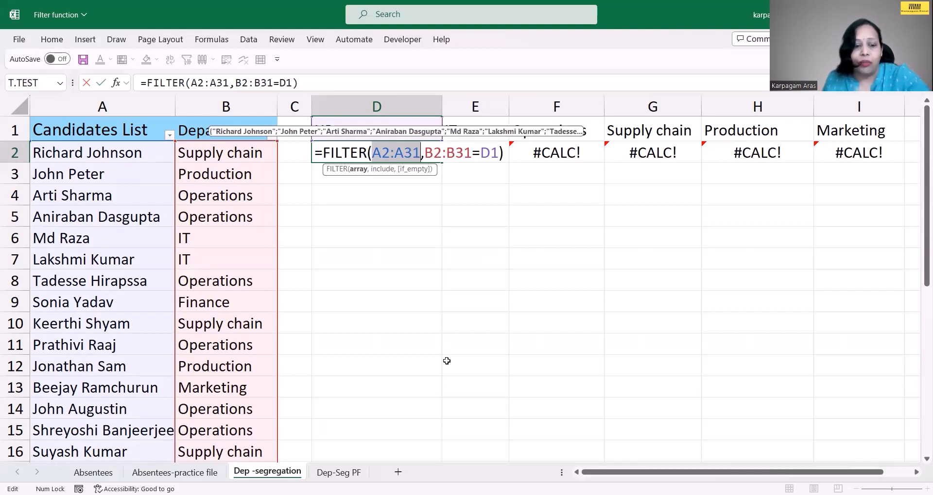
key(F4)
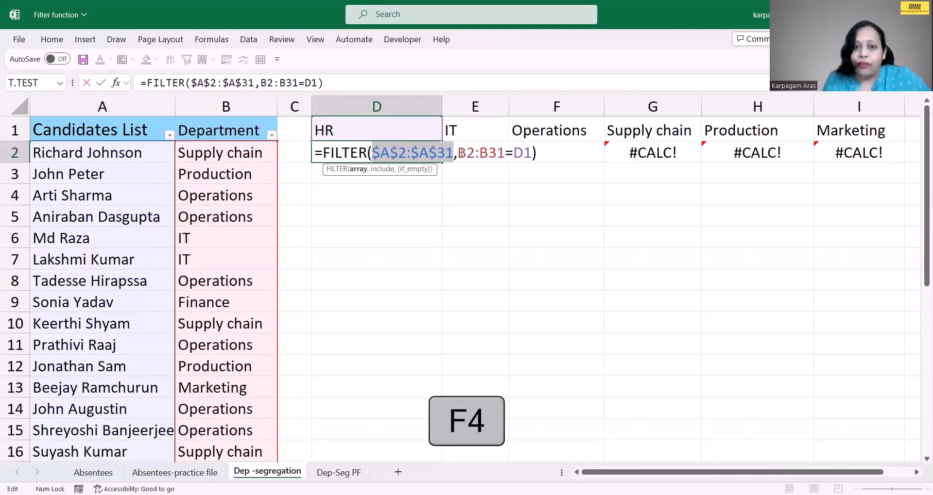
drag(458, 153, 502, 153)
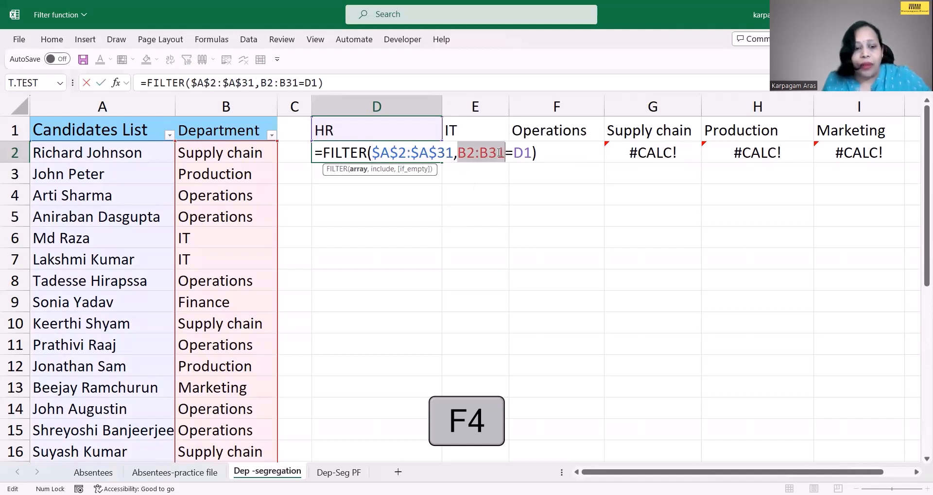
key(F4)
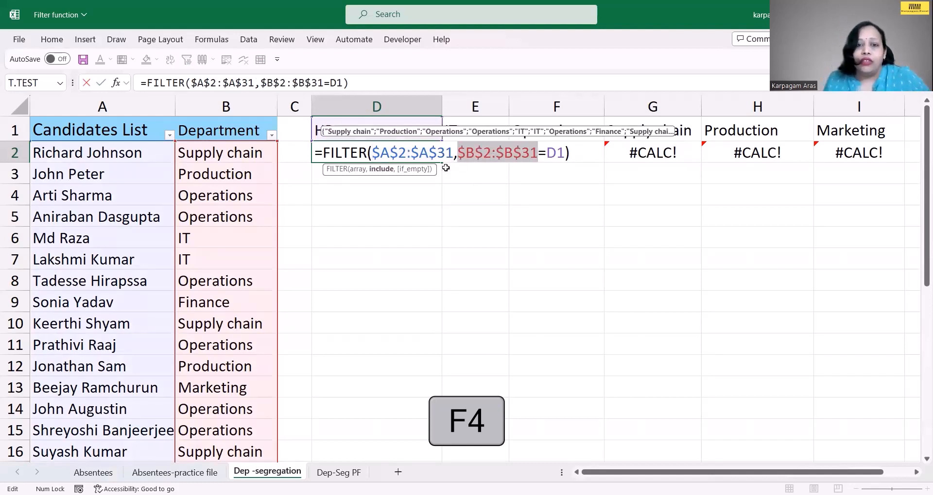
key(Return)
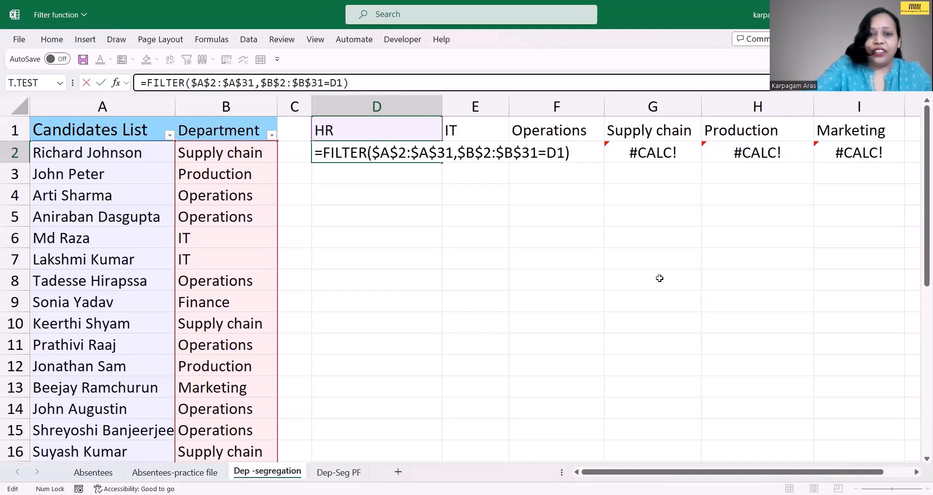
key(Return)
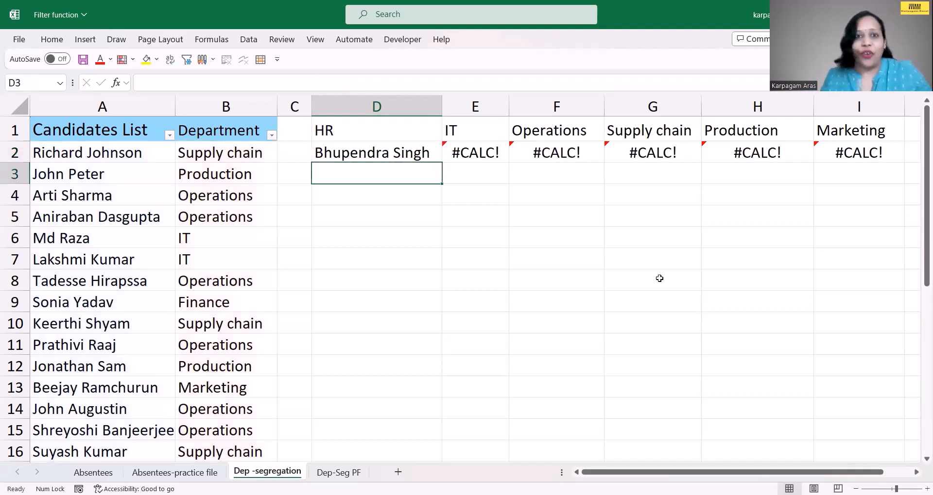
- Fill the FILTER formula with absolute ranges from D2 across through I2
click(424, 157)
drag(441, 161, 878, 165)
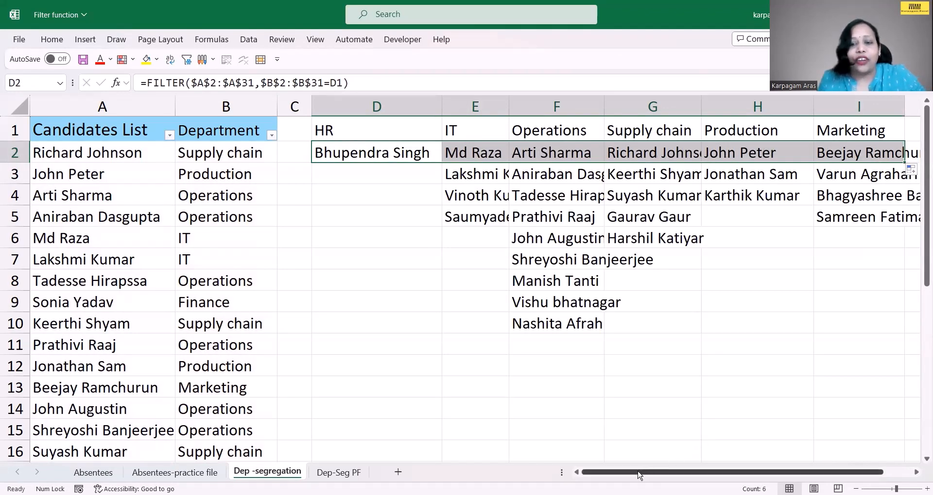
drag(640, 476, 665, 476)
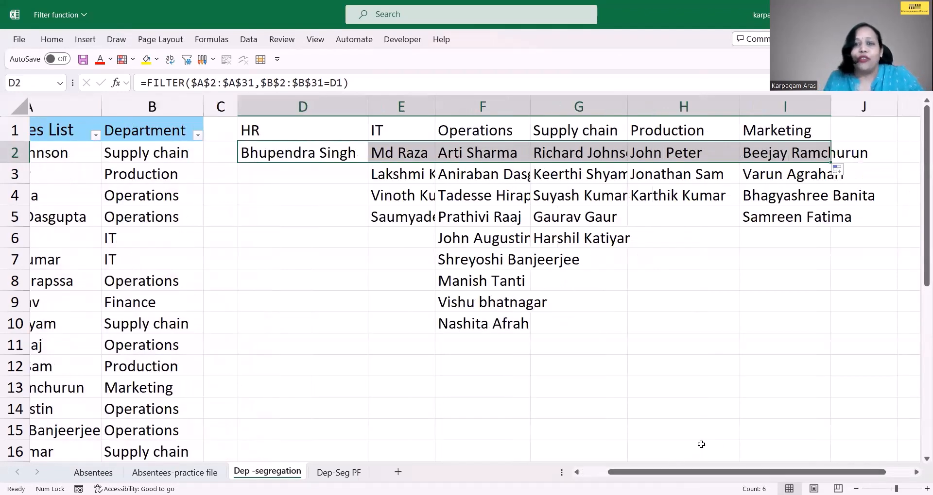
- Compare the Department column with the headings in row 1, temporarily highlighting the Finance row A9:B9 in yellow
scroll(169, 310, down, 2)
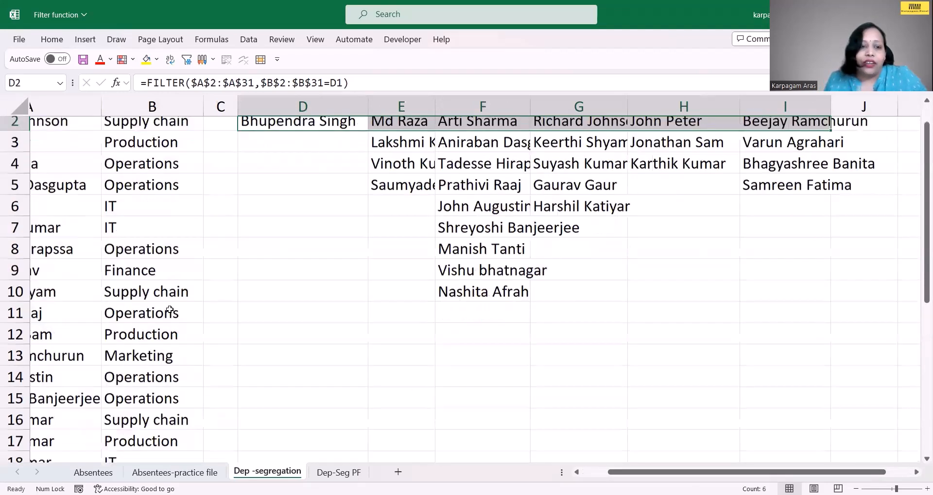
scroll(168, 309, up, 1)
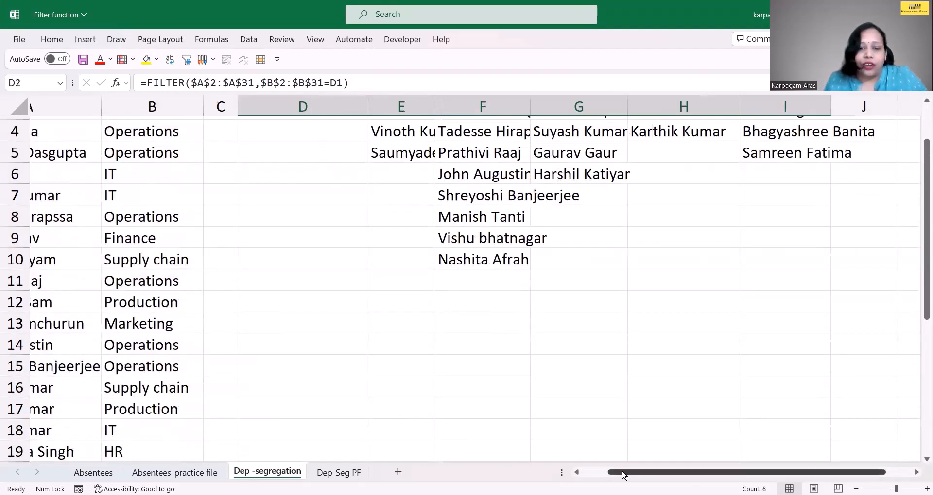
drag(623, 475, 597, 475)
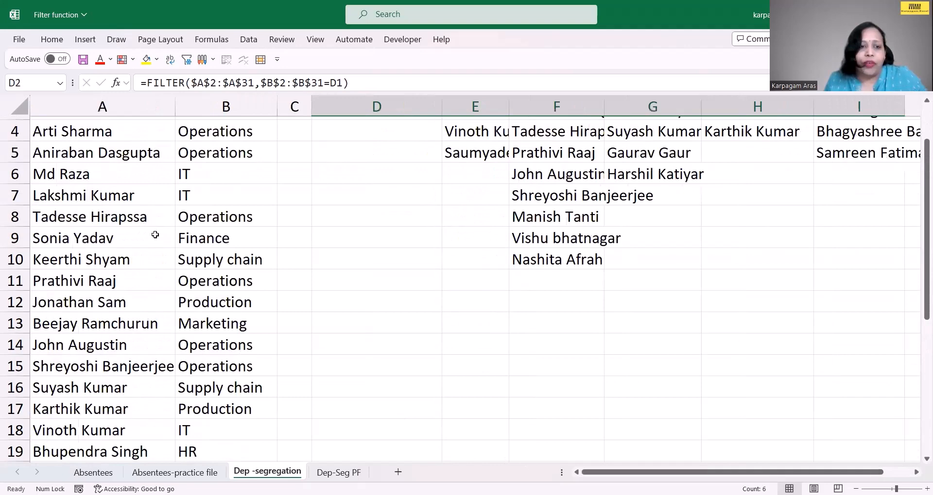
click(190, 238)
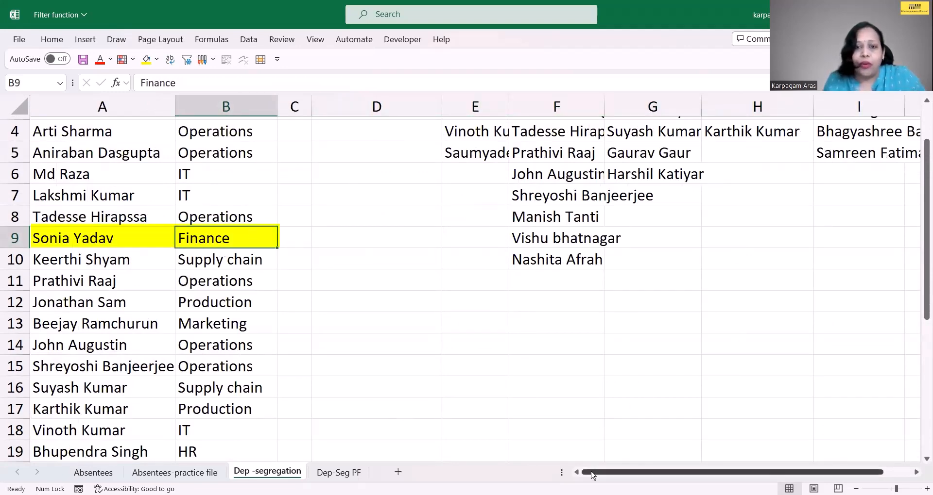
drag(592, 476, 618, 475)
key(ctrl+z)
scroll(671, 385, up, 1)
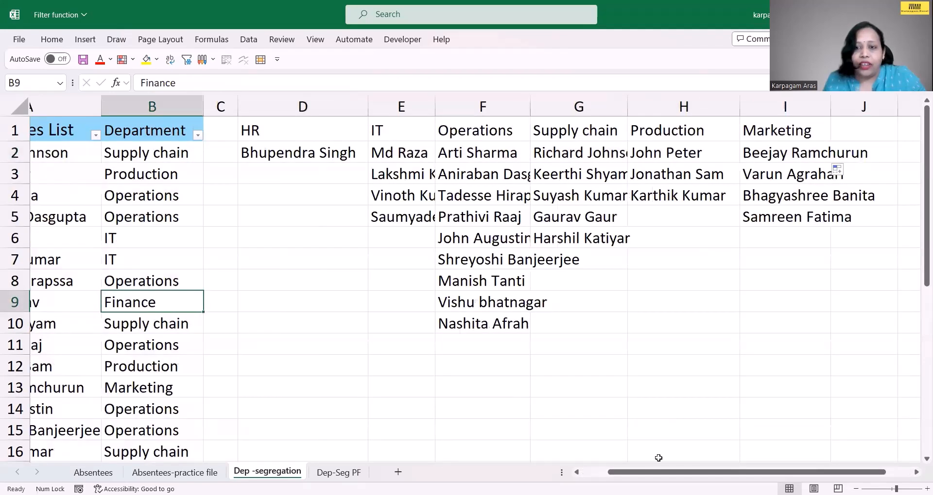
- Add a Finance heading in J1 and fill the I2 formula across into J2
click(877, 128)
text(Finance)
key(Return)
scroll(808, 166, right, 3)
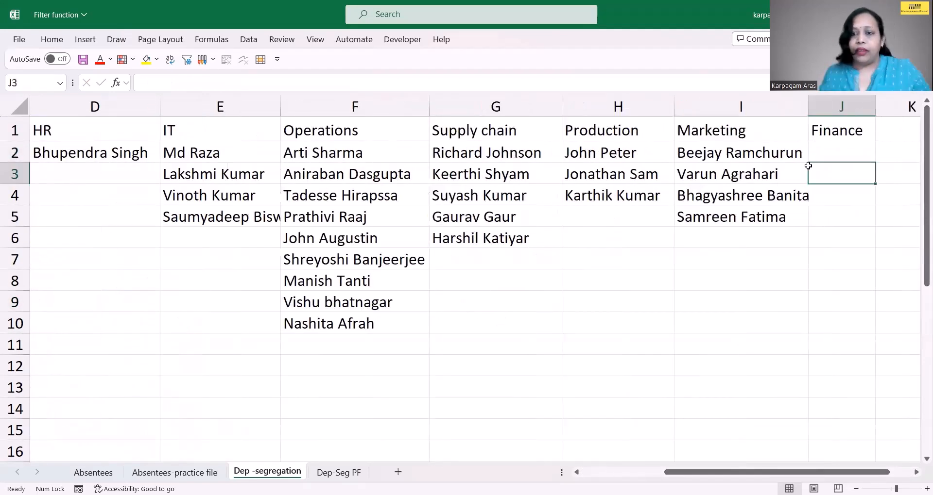
click(781, 154)
drag(824, 163, 860, 161)
click(856, 281)
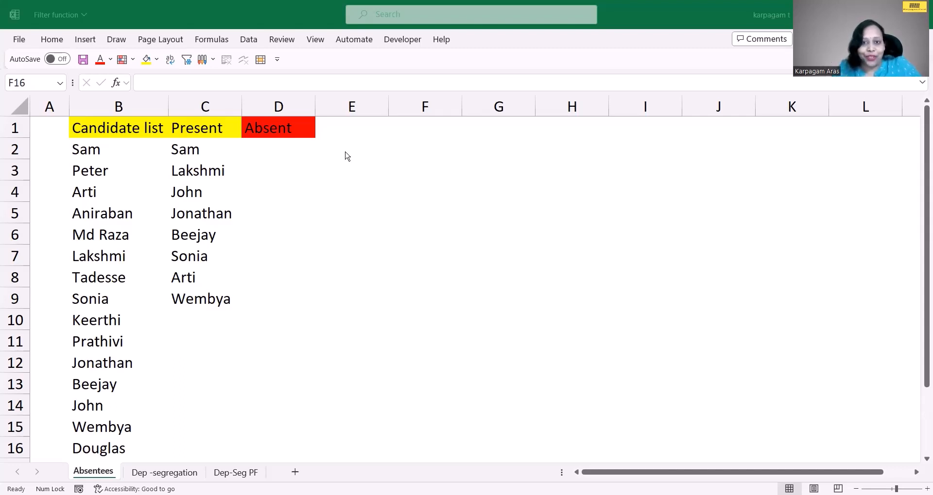
- Start a FILTER formula in D2 of the Absentees sheet, with candidate_list (B2:B16) as the array
click(276, 148)
text(=filter)
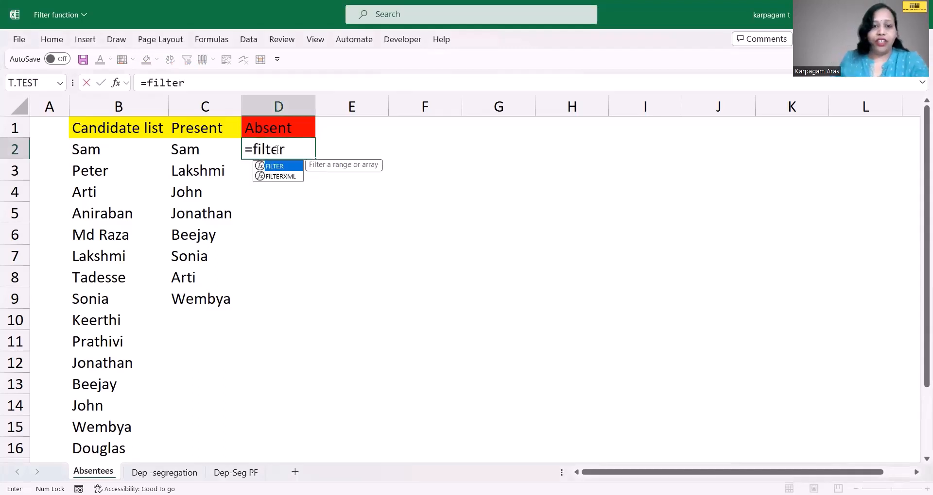
key(Tab)
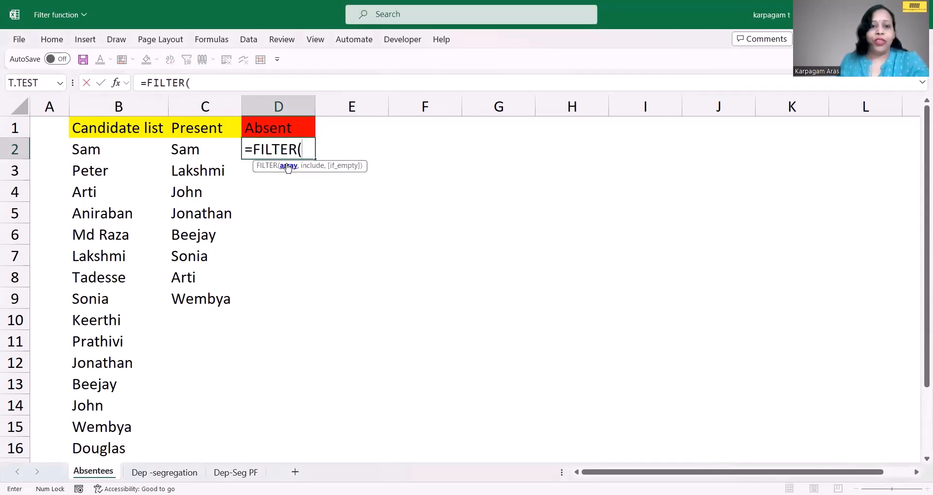
click(104, 143)
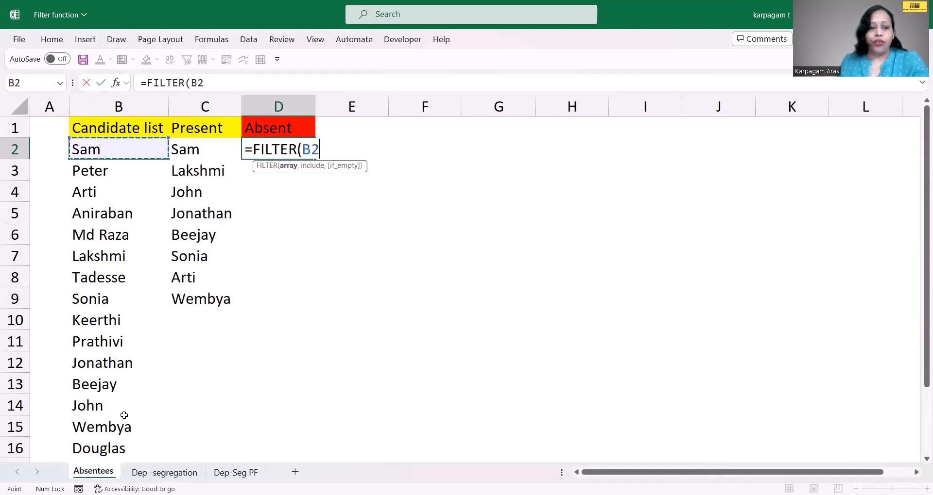
shift+click(118, 444)
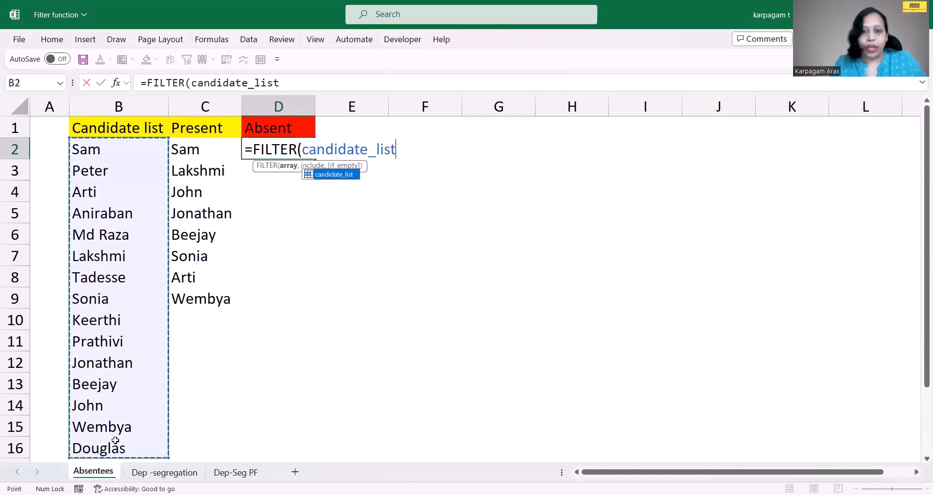
text(,)
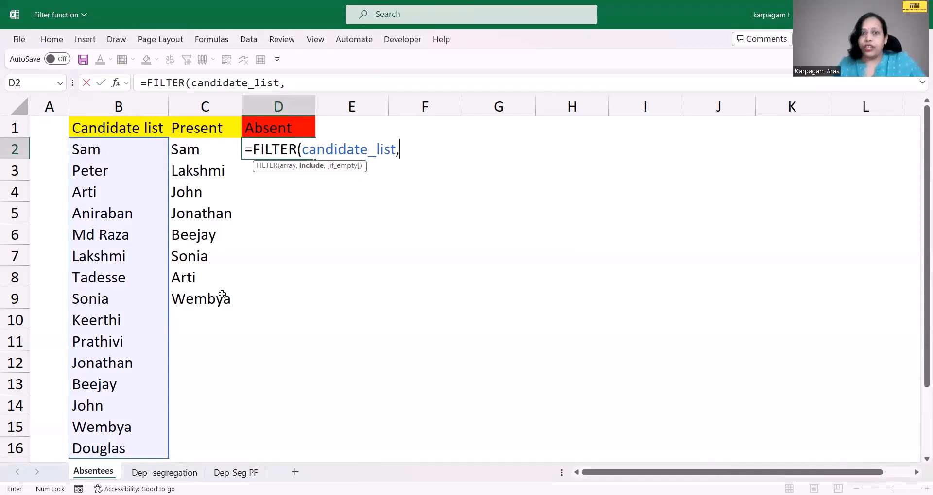
- Enter COUNTIF as the FILTER include argument, with present_list as its range and candidate_list as its criteria
text(COUNTIF()
click(207, 159)
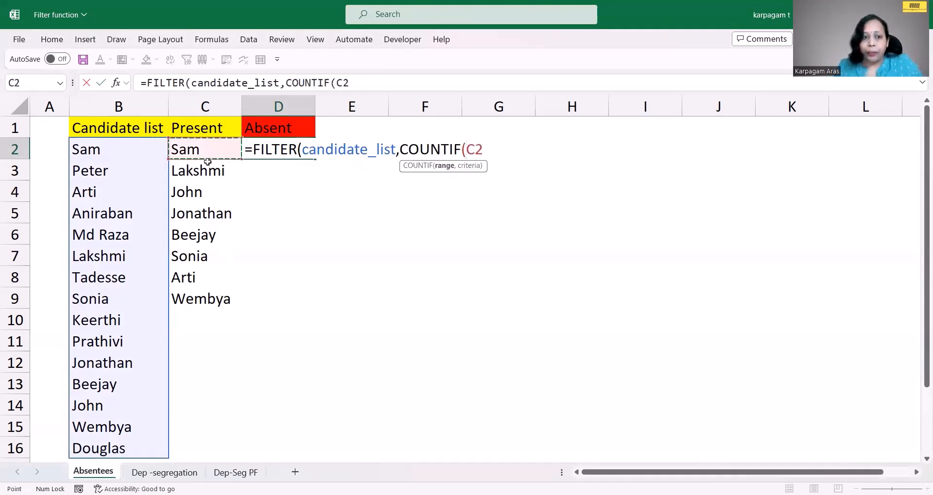
key(ctrl+shift+Down)
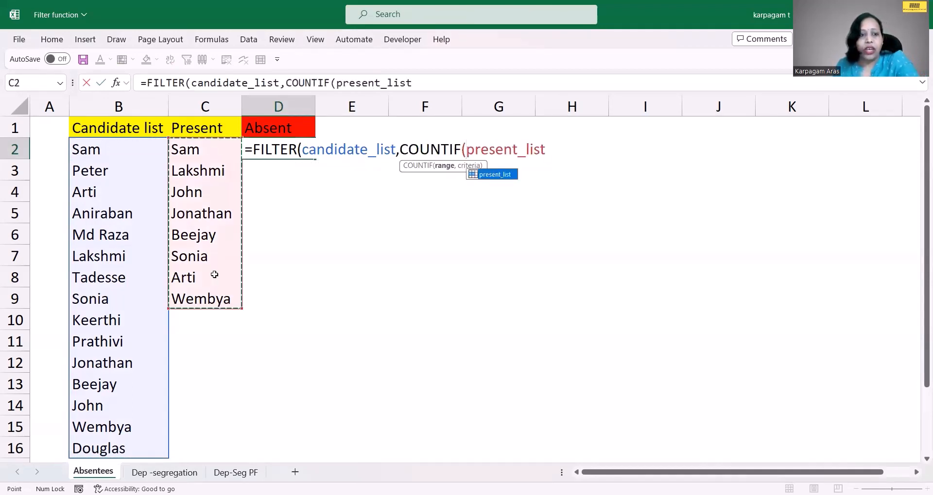
text(,)
click(131, 148)
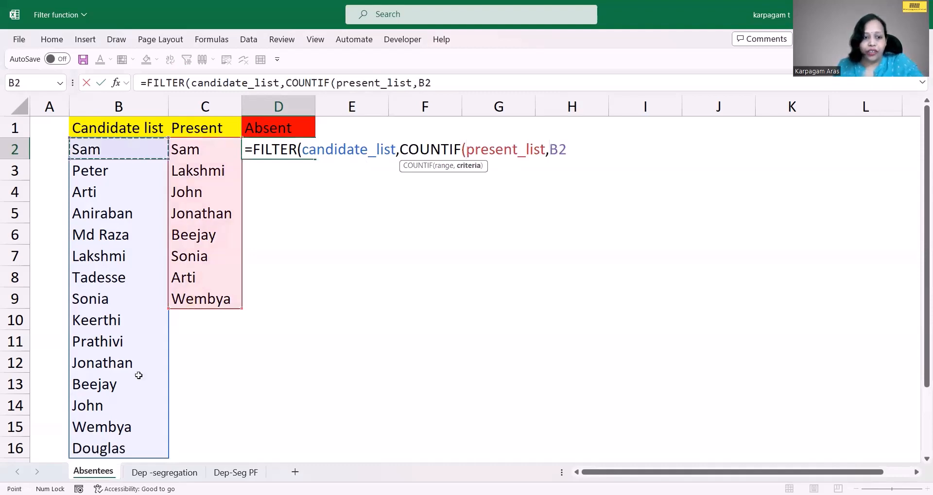
key(ctrl+shift+Down)
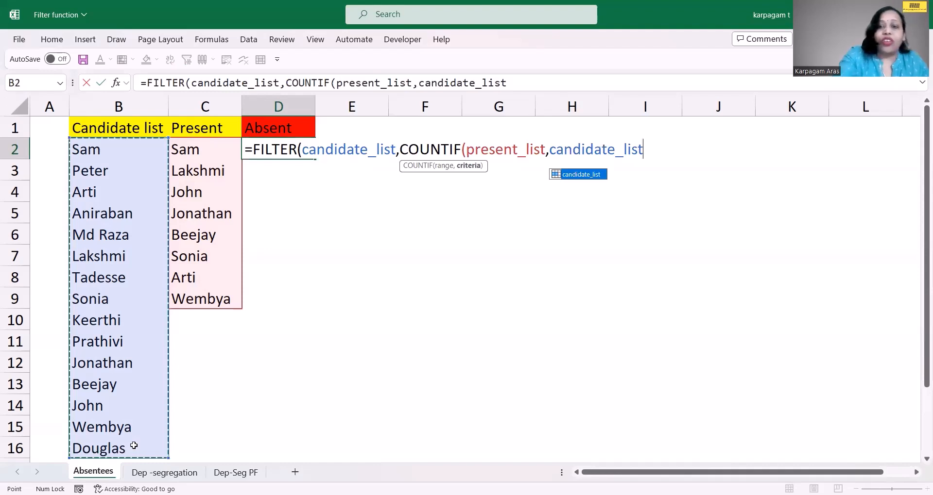
- Complete the D2 formula with the condition =1, giving =FILTER(candidate_list,COUNTIF(present_list,candidate_list)=1)
text()=)
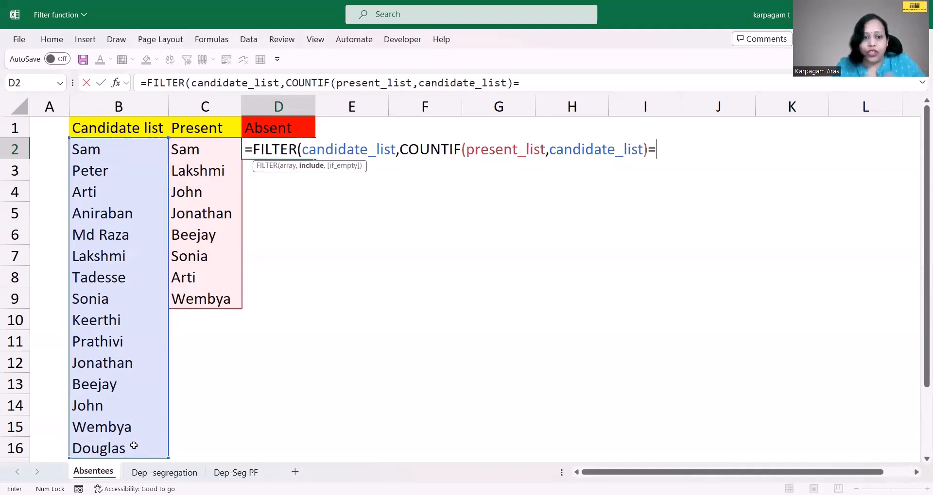
text(1)
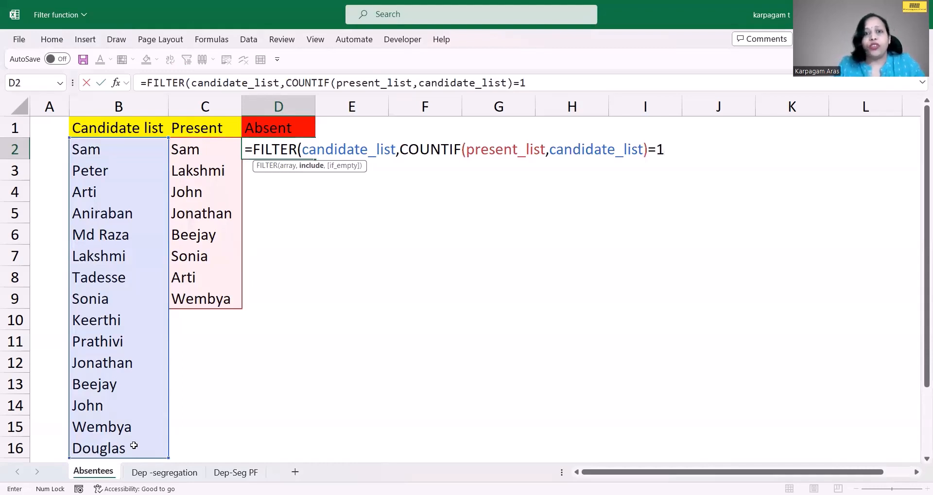
text())
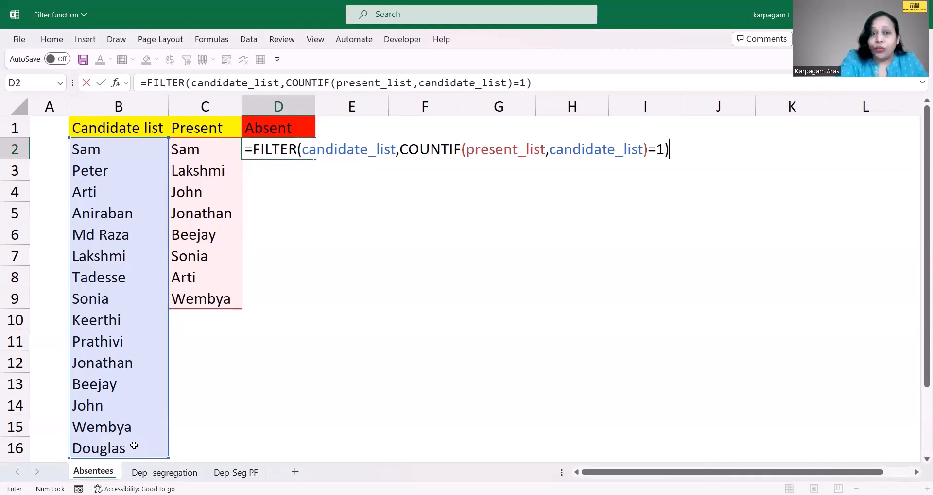
key(Return)
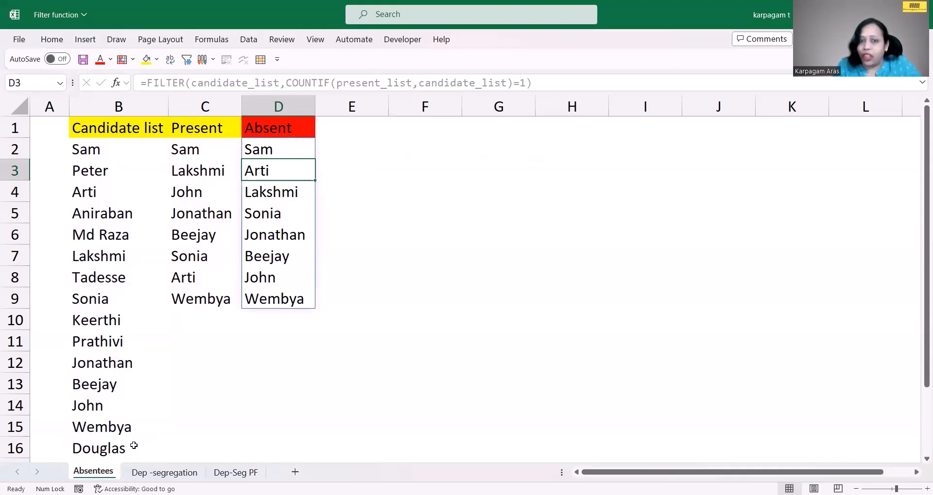
- Change the condition in the D2 formula to =0, giving =FILTER(candidate_list,COUNTIF(present_list,candidate_list)=0)
double_click(280, 147)
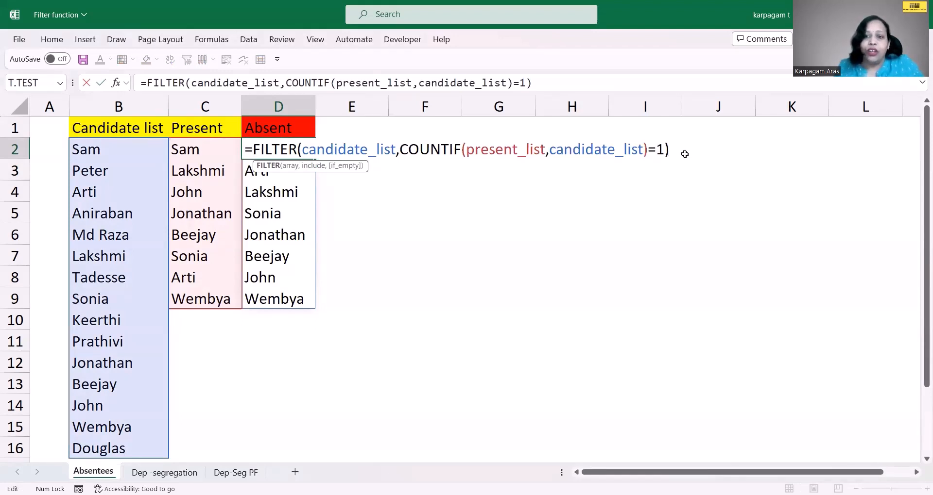
key(BackSpace)
key(BackSpace)
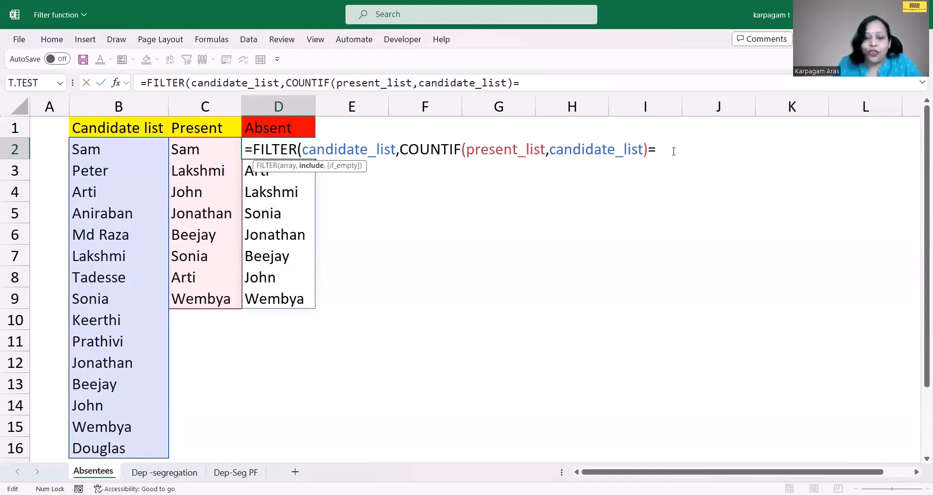
text(0)
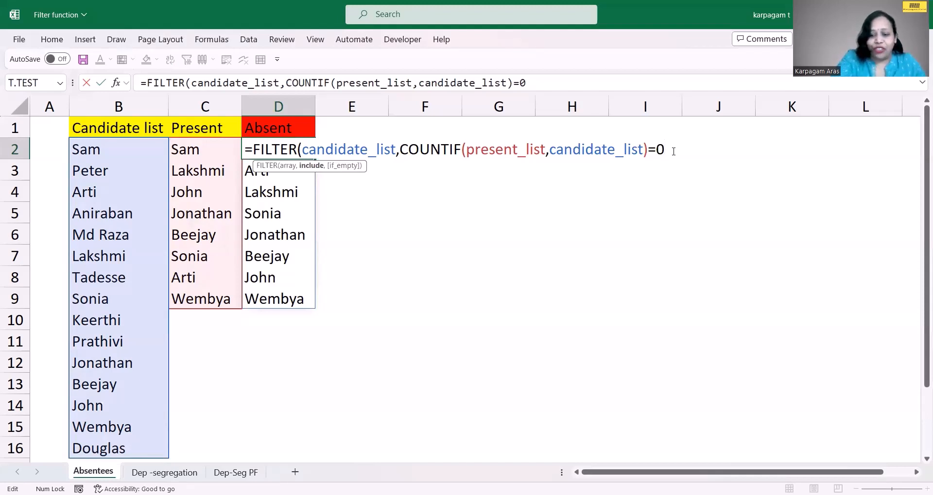
text())
key(Return)
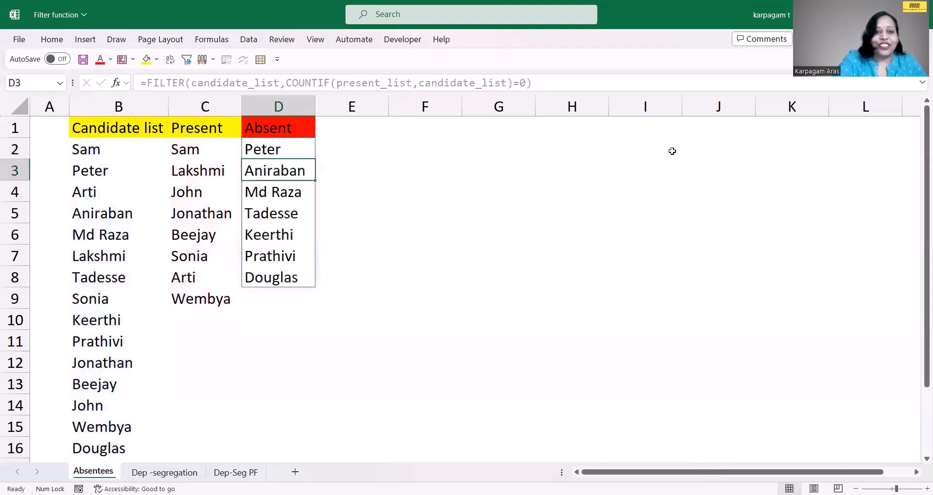